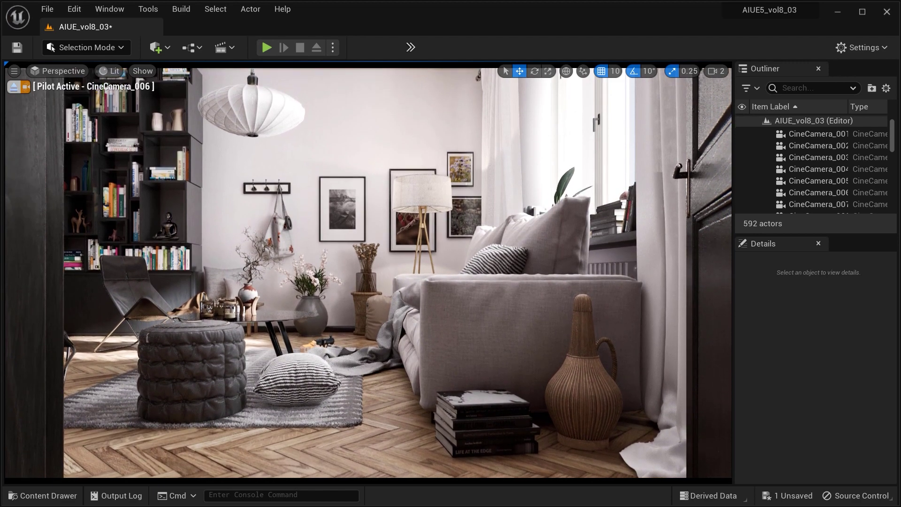
Step: Reframe the shot through CineCamera_006 from a lower viewpoint, showing more of the parquet floor around the pouf and sofa
{"action": "right_click_drag", "start_coordinate": [475, 379], "coordinate": [474, 371]}
{"action": "middle_click_drag", "start_coordinate": [474, 372], "coordinate": [472, 354]}
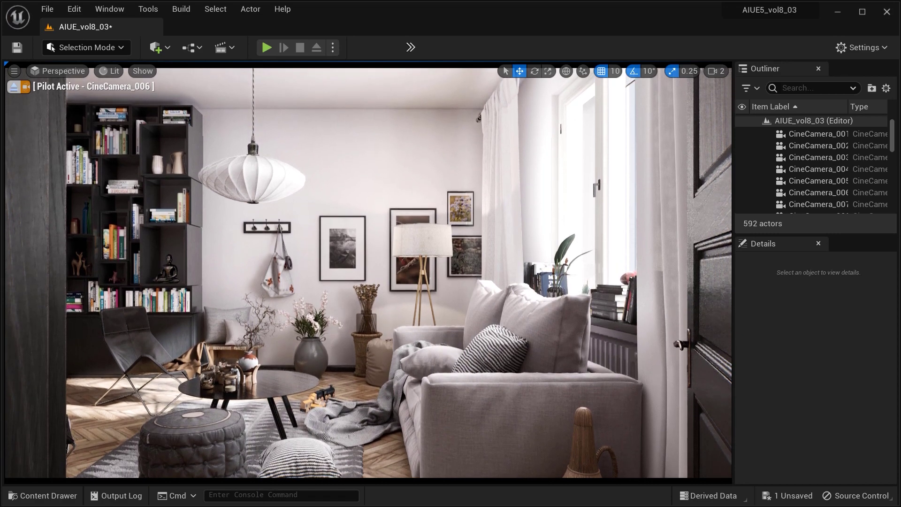
{"action": "right_click_drag", "start_coordinate": [470, 341], "coordinate": [470, 339]}
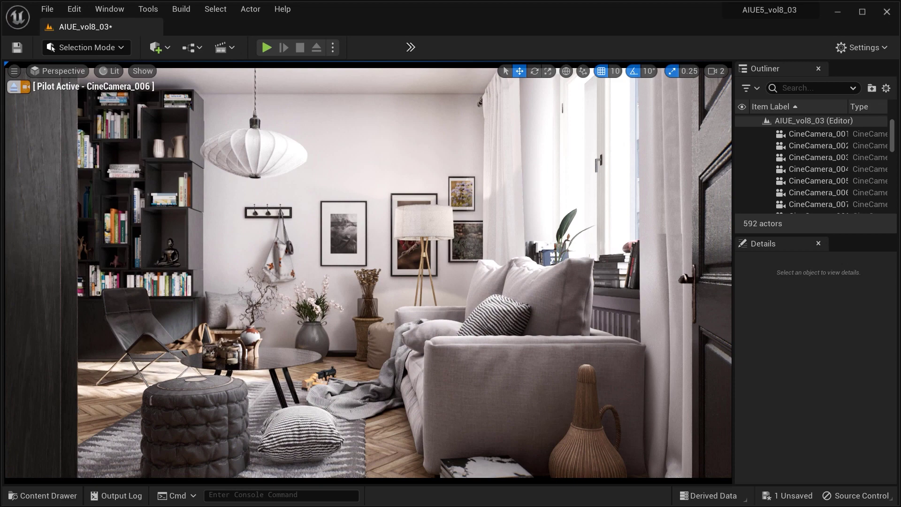
{"action": "right_click_drag", "start_coordinate": [470, 347], "coordinate": [470, 370]}
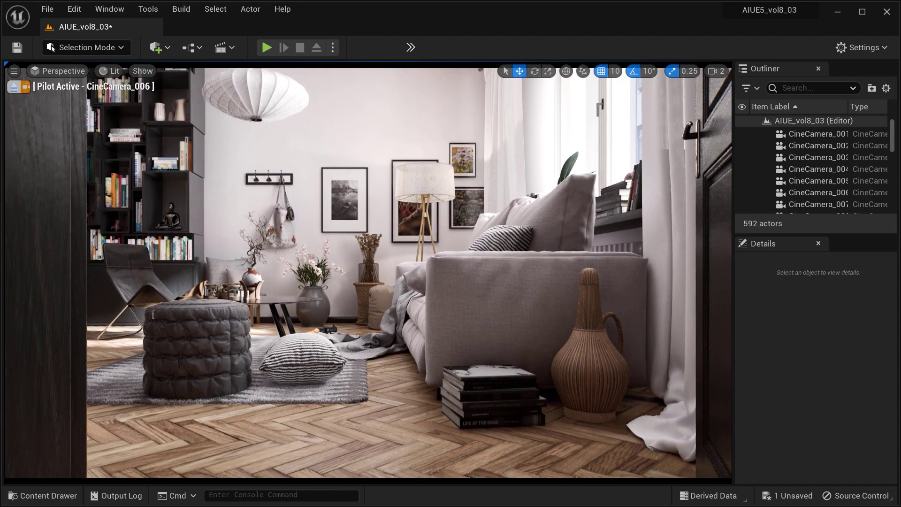
{"action": "right_click_drag", "start_coordinate": [470, 370], "coordinate": [470, 398]}
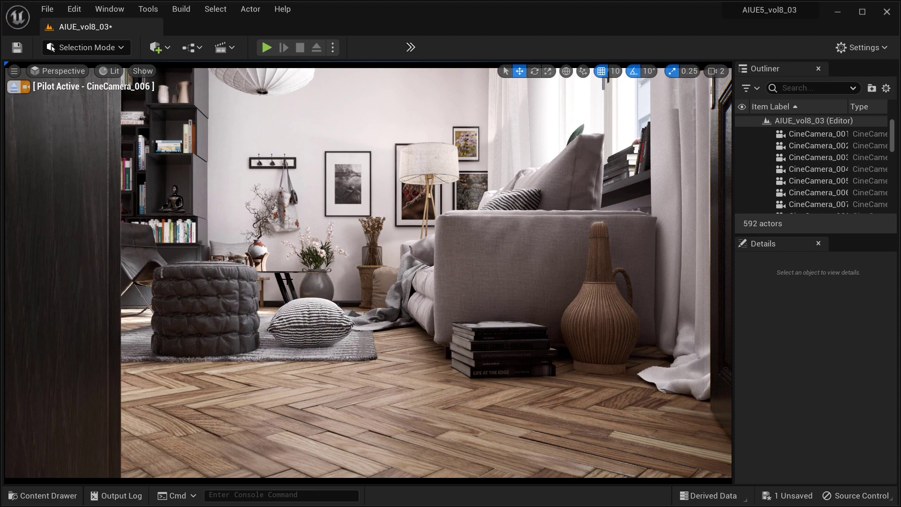
{"action": "middle_click_drag", "start_coordinate": [470, 398], "coordinate": [504, 373]}
{"action": "right_click_drag", "start_coordinate": [470, 408], "coordinate": [470, 409]}
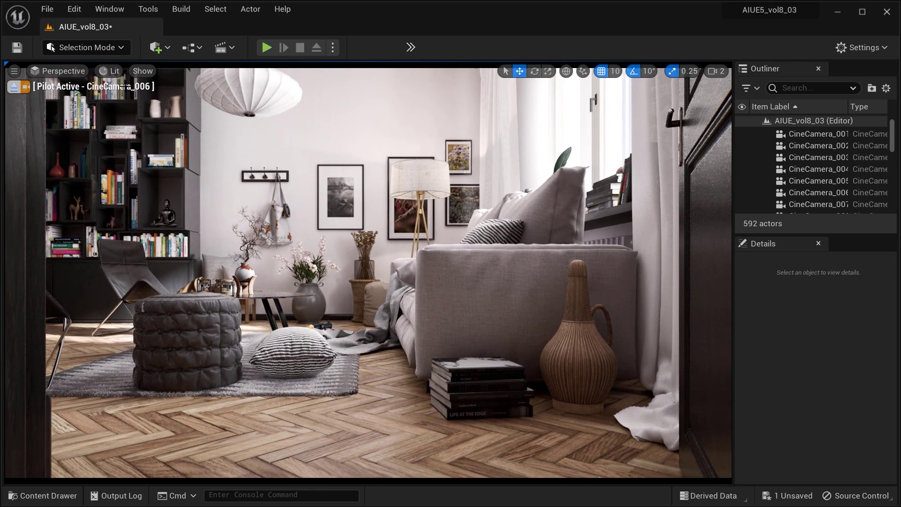
Step: Switch to the placed camera CineCamera_011 and adjust its framing around the butterfly chair and wall hooks
{"action": "left_click", "coordinate": [75, 70]}
{"action": "mouse_move", "coordinate": [110, 196]}
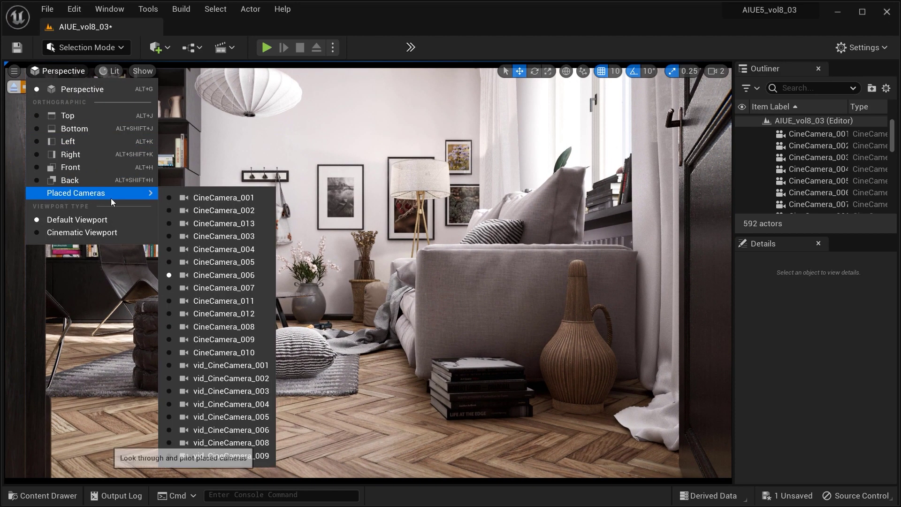
{"action": "left_click", "coordinate": [201, 300]}
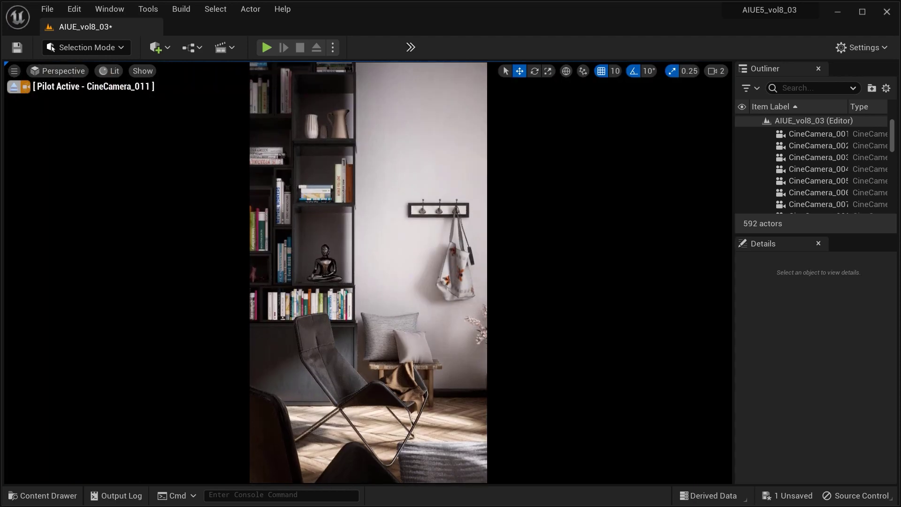
{"action": "key", "text": "q"}
{"action": "right_click_drag", "start_coordinate": [368, 272], "coordinate": [369, 272]}
{"action": "key", "text": "q"}
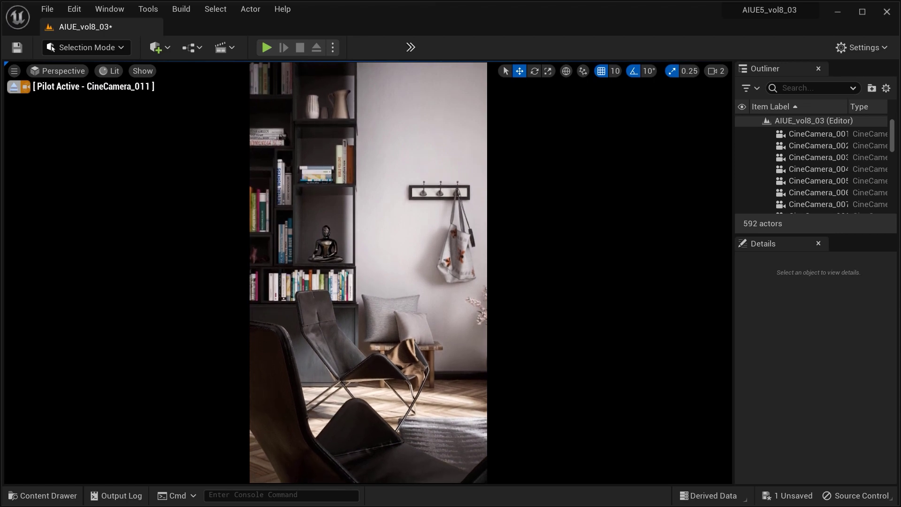
{"action": "middle_click_drag", "start_coordinate": [369, 272], "coordinate": [383, 247]}
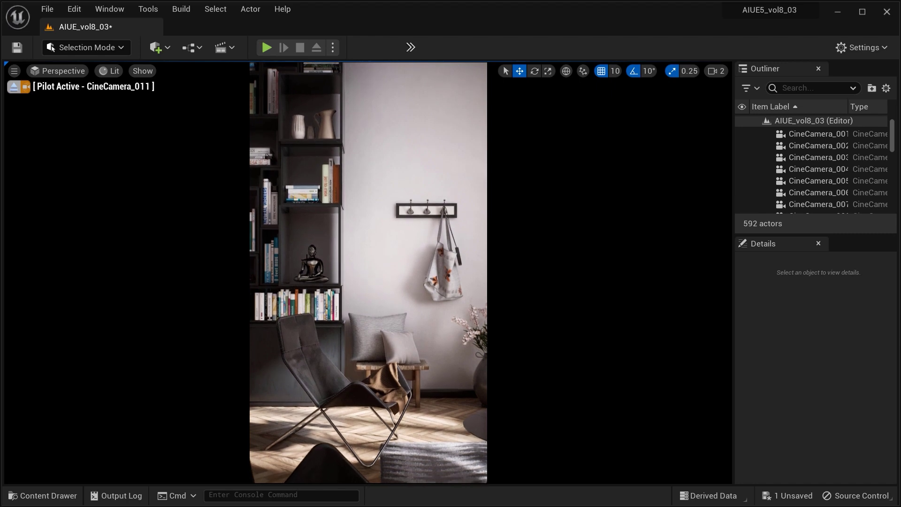
Step: Return to the placed camera CineCamera_006 and raise its viewpoint slightly, leaving no object selected
{"action": "left_click", "coordinate": [73, 74]}
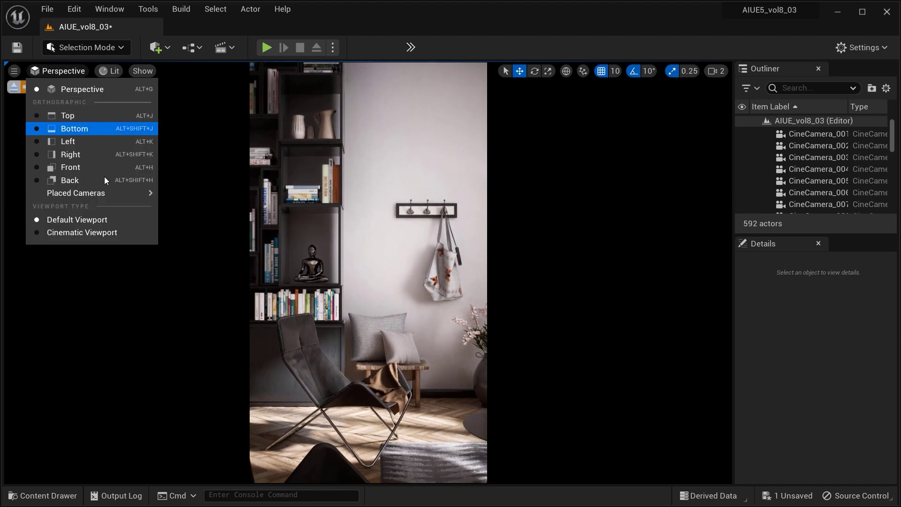
{"action": "mouse_move", "coordinate": [134, 194]}
{"action": "left_click", "coordinate": [209, 275]}
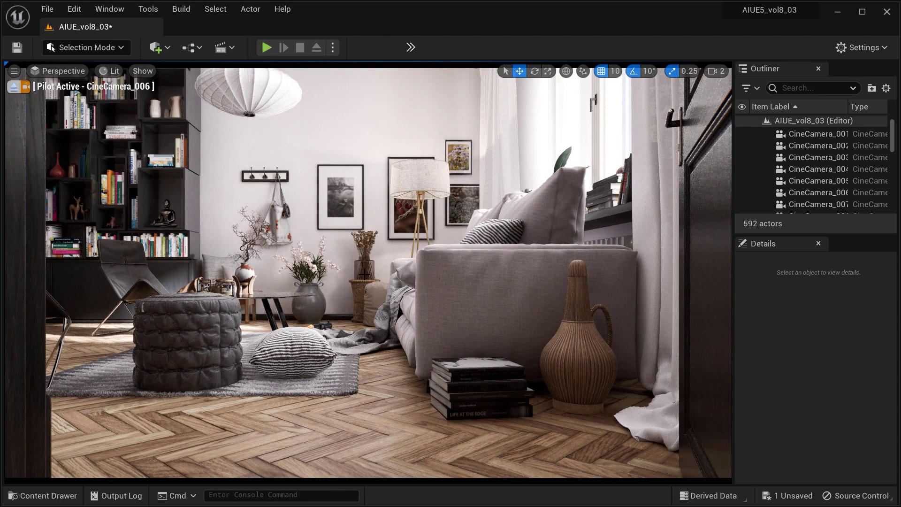
{"action": "middle_click_drag", "start_coordinate": [368, 272], "coordinate": [368, 258]}
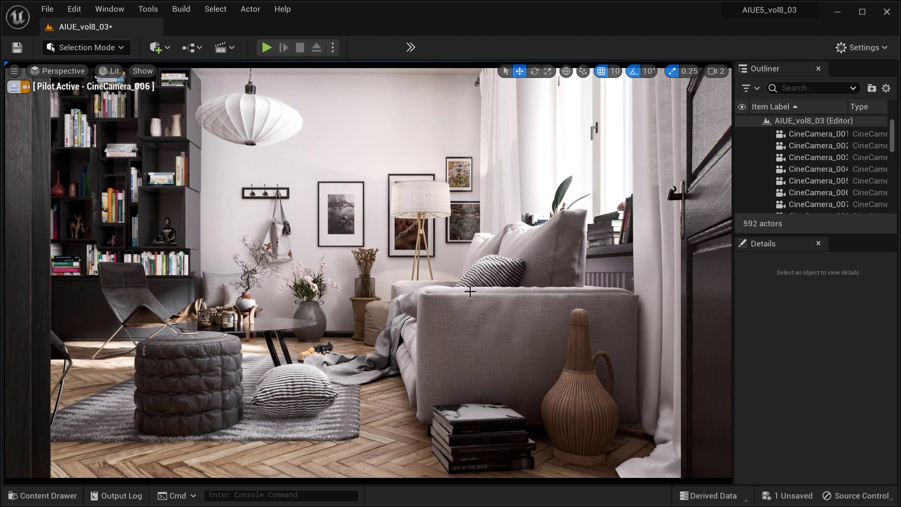
{"action": "left_click", "coordinate": [726, 274]}
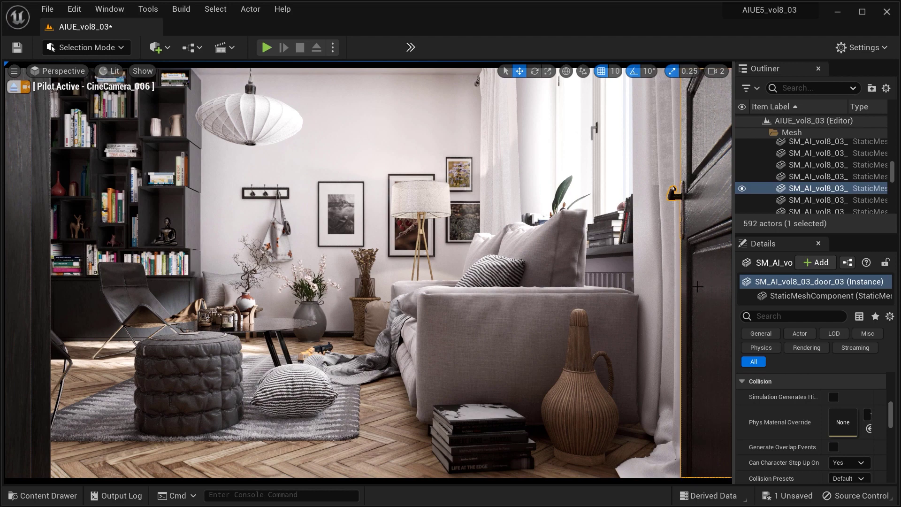
{"action": "key", "text": "Escape"}
Step: Widen the Outliner and Details area and select the PostProcessVolume in the lighting_camera_post folder
{"action": "left_click_drag", "start_coordinate": [734, 283], "coordinate": [676, 290]}
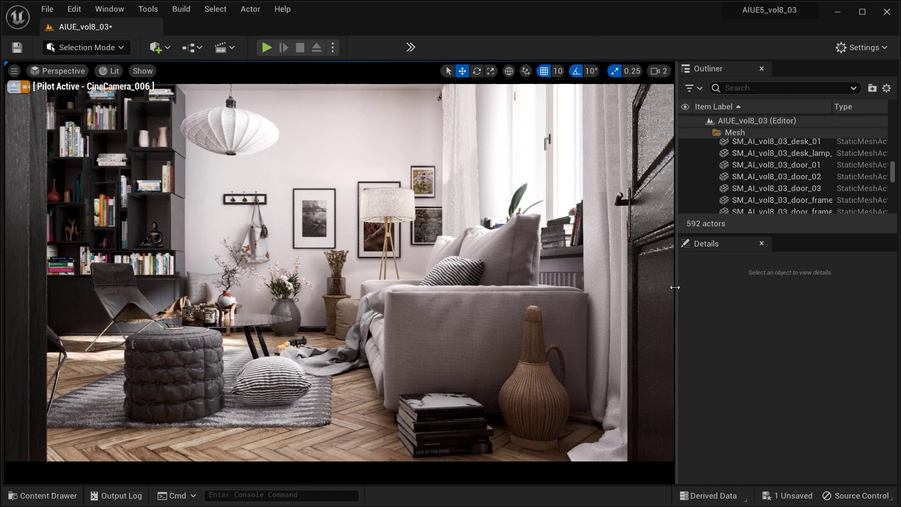
{"action": "left_click", "coordinate": [728, 132]}
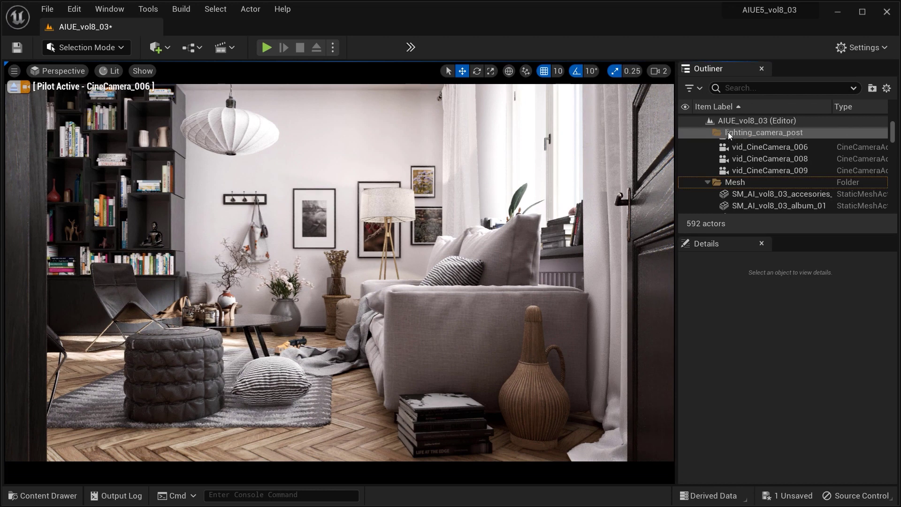
{"action": "scroll", "coordinate": [715, 159], "scroll_direction": "up", "scroll_amount": 5}
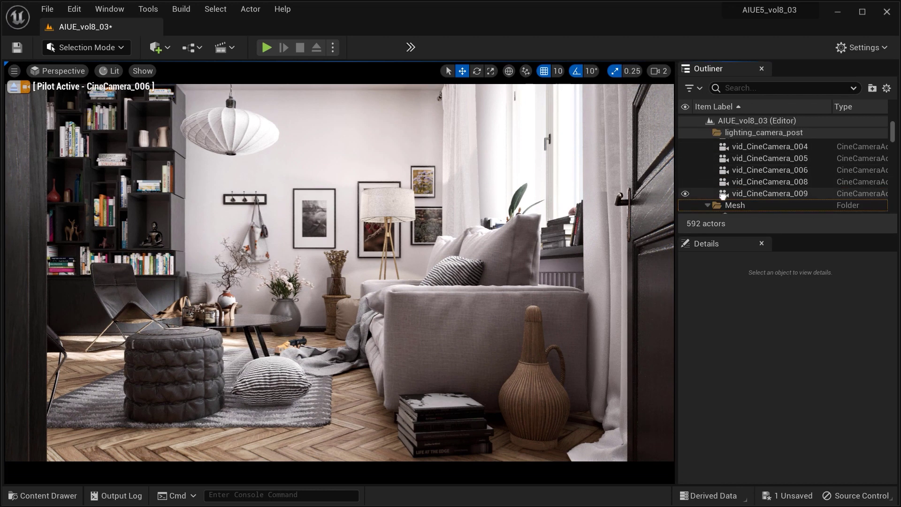
{"action": "scroll", "coordinate": [774, 174], "scroll_direction": "down", "scroll_amount": 3}
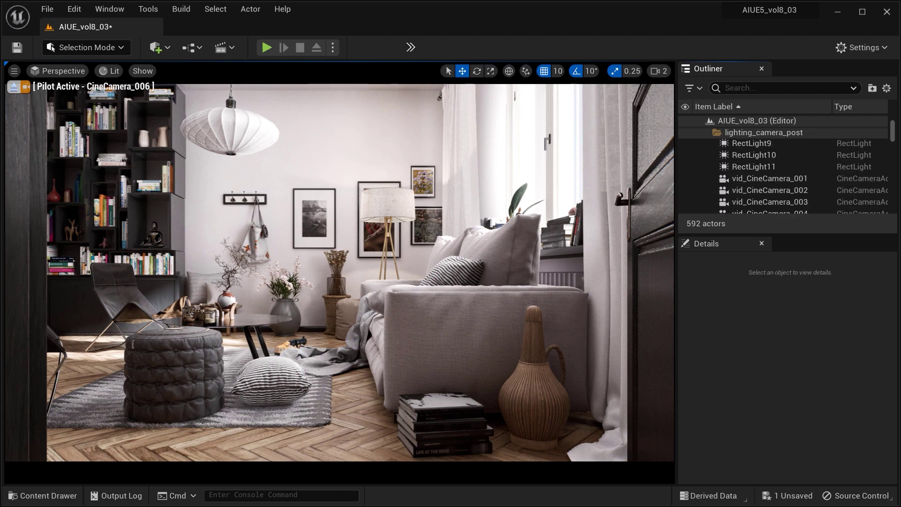
{"action": "scroll", "coordinate": [774, 173], "scroll_direction": "up", "scroll_amount": 2}
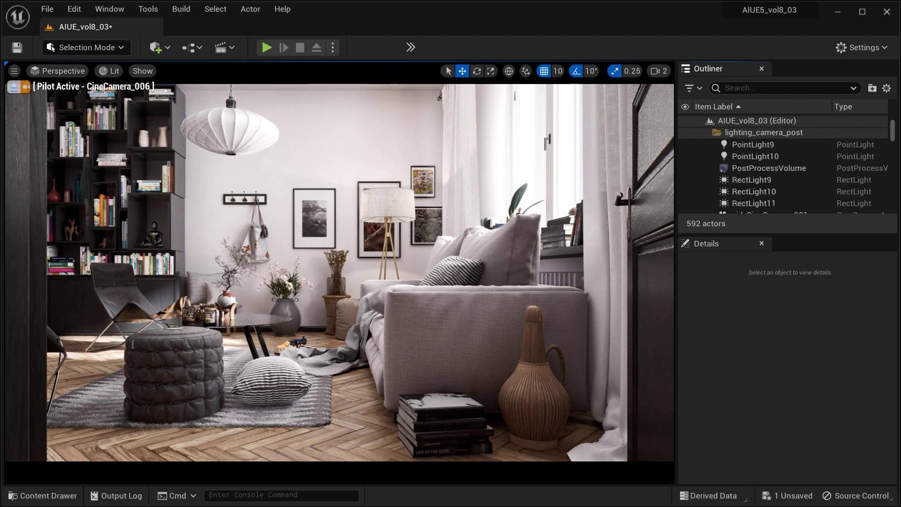
{"action": "left_click", "coordinate": [751, 172]}
Step: Expand the Ambient Occlusion settings under Rendering Features of the PostProcessVolume
{"action": "scroll", "coordinate": [728, 444], "scroll_direction": "down", "scroll_amount": 3}
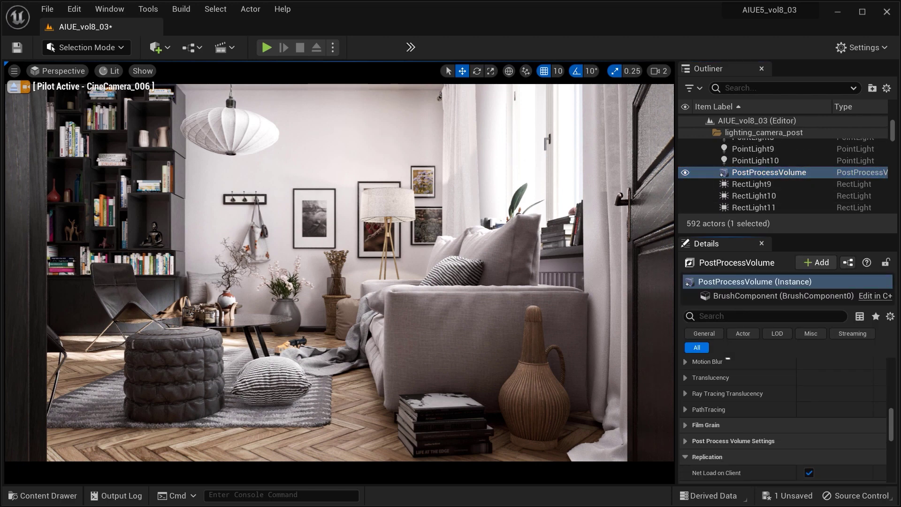
{"action": "scroll", "coordinate": [783, 419], "scroll_direction": "down", "scroll_amount": 2}
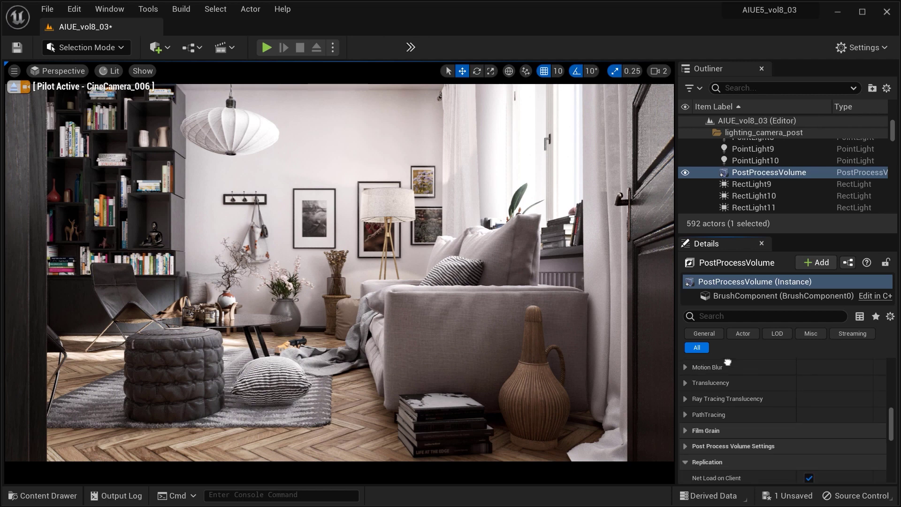
{"action": "scroll", "coordinate": [783, 419], "scroll_direction": "up", "scroll_amount": 5}
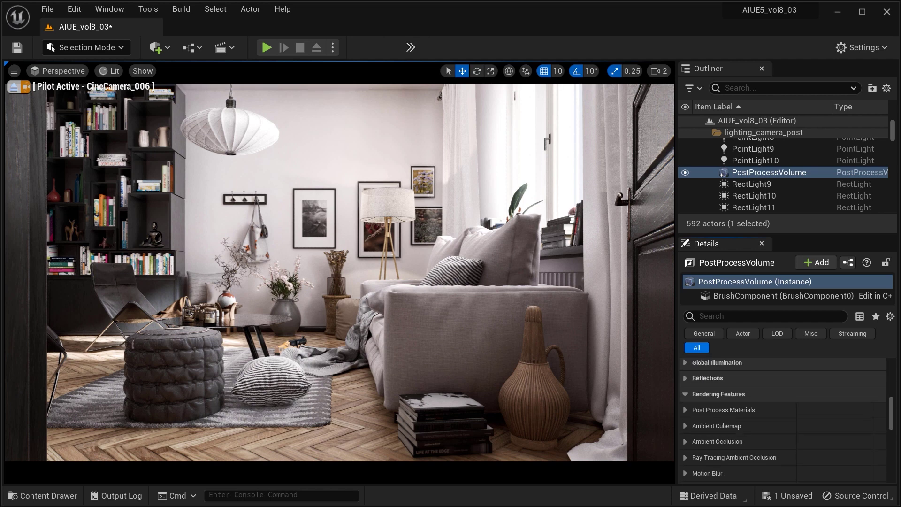
{"action": "left_click", "coordinate": [685, 394]}
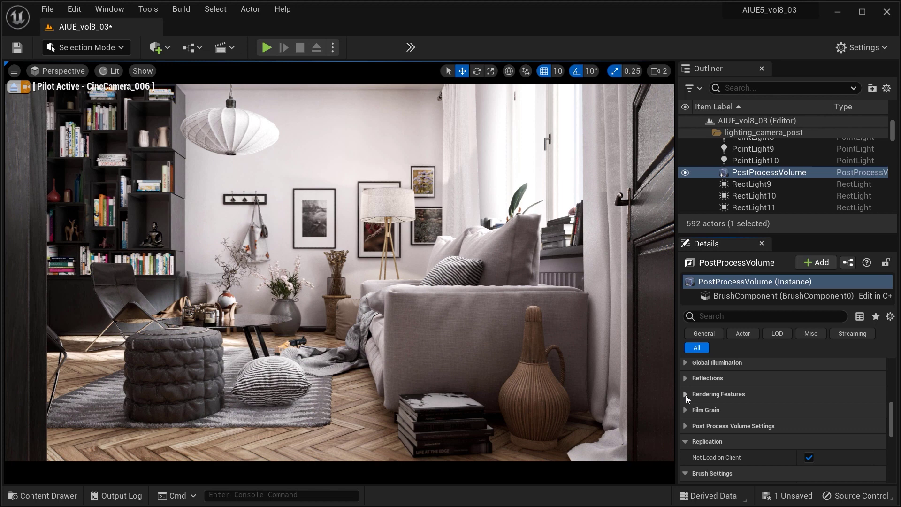
{"action": "left_click", "coordinate": [685, 395]}
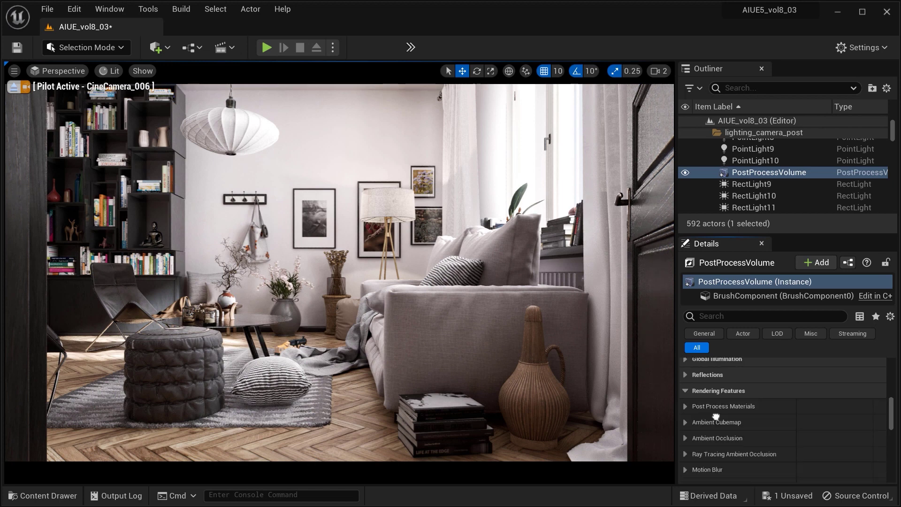
{"action": "scroll", "coordinate": [709, 408], "scroll_direction": "down", "scroll_amount": 2}
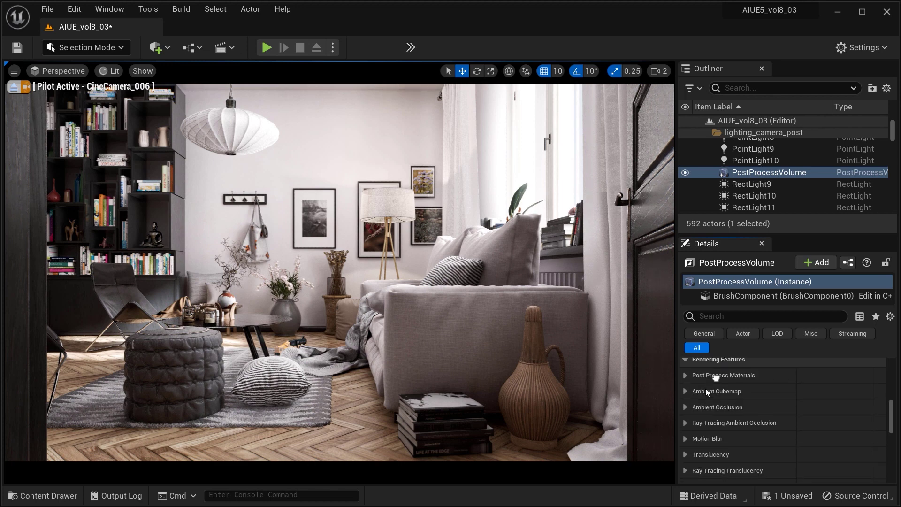
{"action": "left_click", "coordinate": [686, 410]}
{"action": "scroll", "coordinate": [710, 416], "scroll_direction": "down", "scroll_amount": 2}
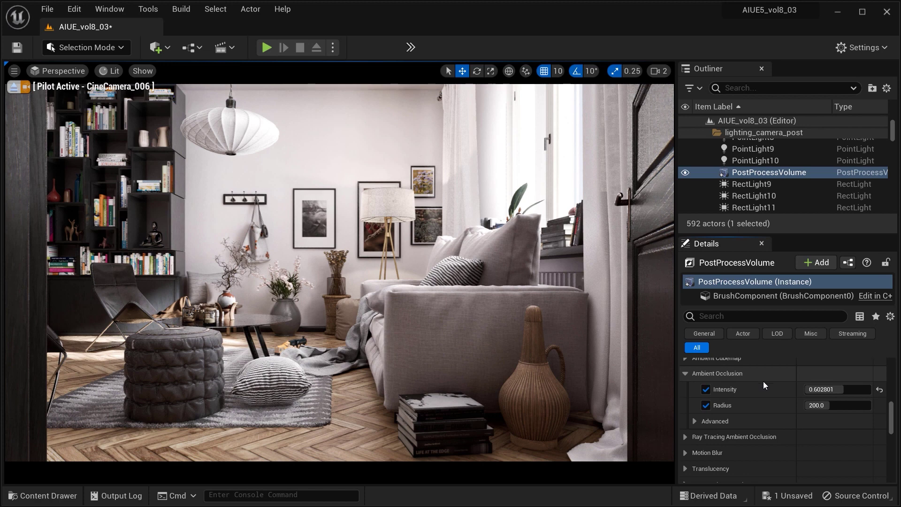
Step: Turn off the Ambient Occlusion Intensity and Radius overrides to compare the shading, and re-enable only Intensity
{"action": "left_click", "coordinate": [707, 390]}
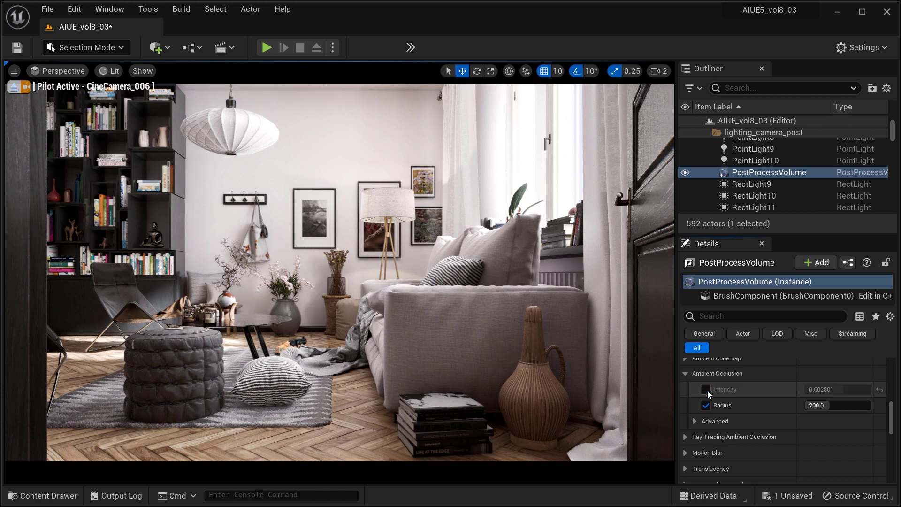
{"action": "left_click", "coordinate": [706, 405]}
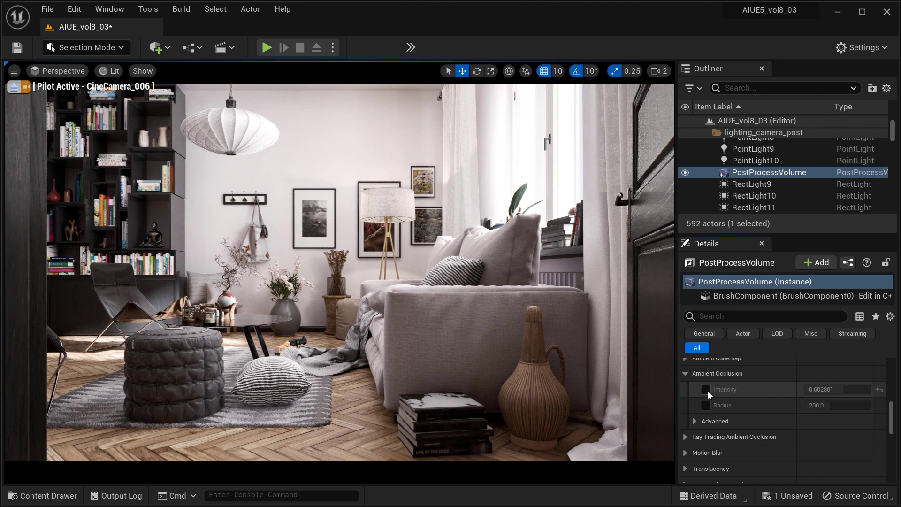
{"action": "left_click", "coordinate": [706, 389]}
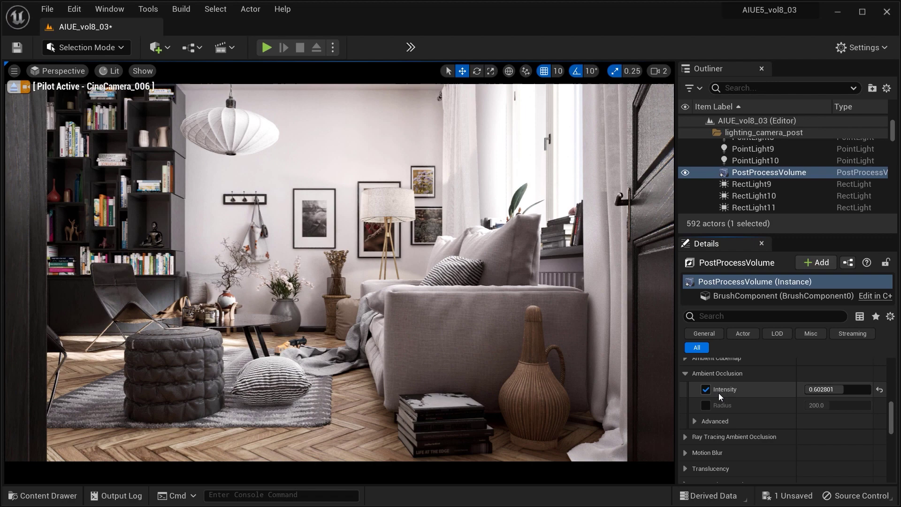
Step: Raise the Ambient Occlusion Intensity to about 0.85 and toggle its override off and on to compare the shading
{"action": "left_click_drag", "start_coordinate": [831, 392], "coordinate": [861, 390]}
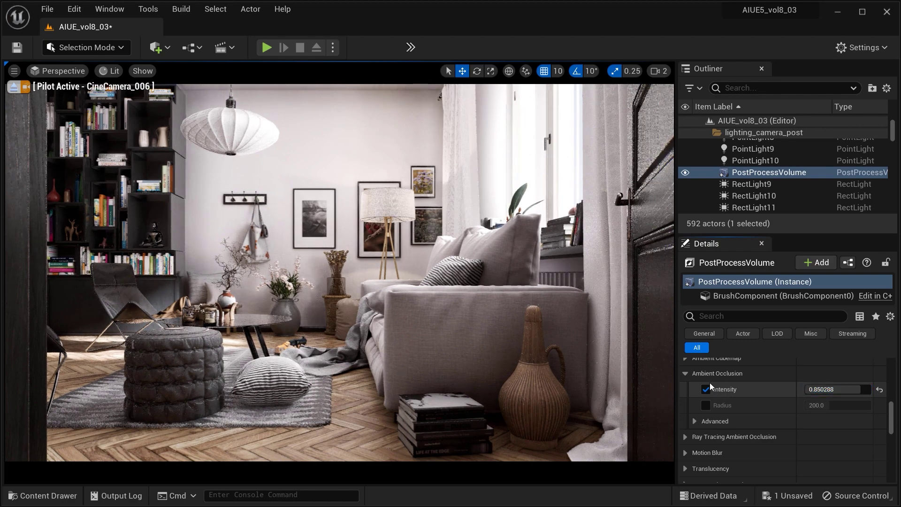
{"action": "left_click", "coordinate": [706, 389]}
{"action": "left_click", "coordinate": [706, 390]}
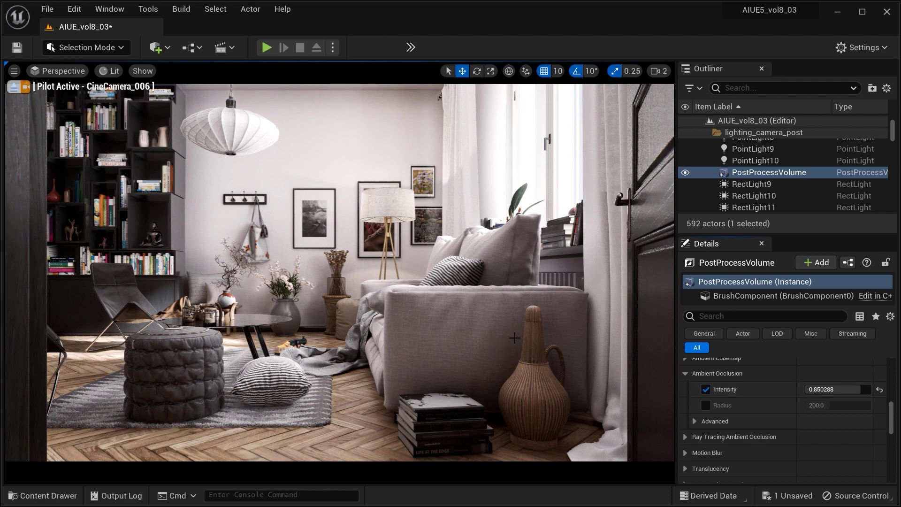
{"action": "left_click", "coordinate": [704, 389]}
{"action": "left_click", "coordinate": [704, 389]}
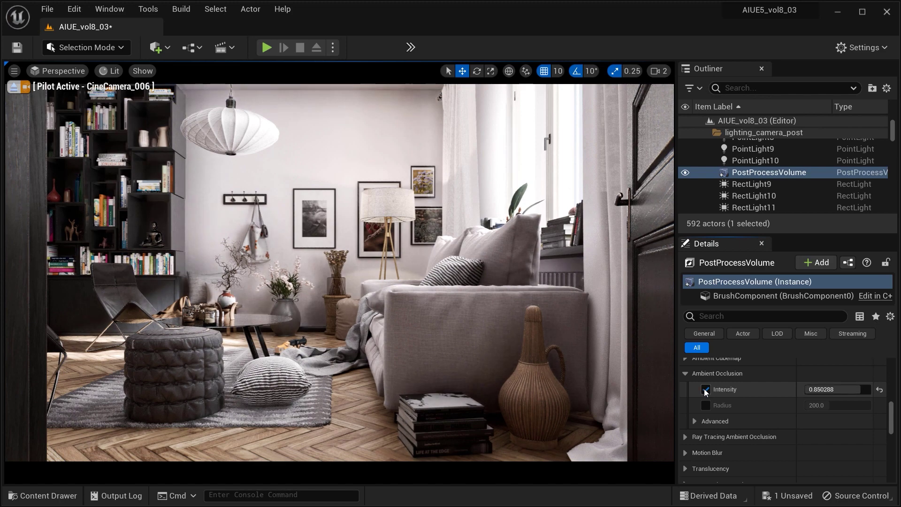
{"action": "left_click", "coordinate": [704, 389]}
{"action": "left_click", "coordinate": [704, 389]}
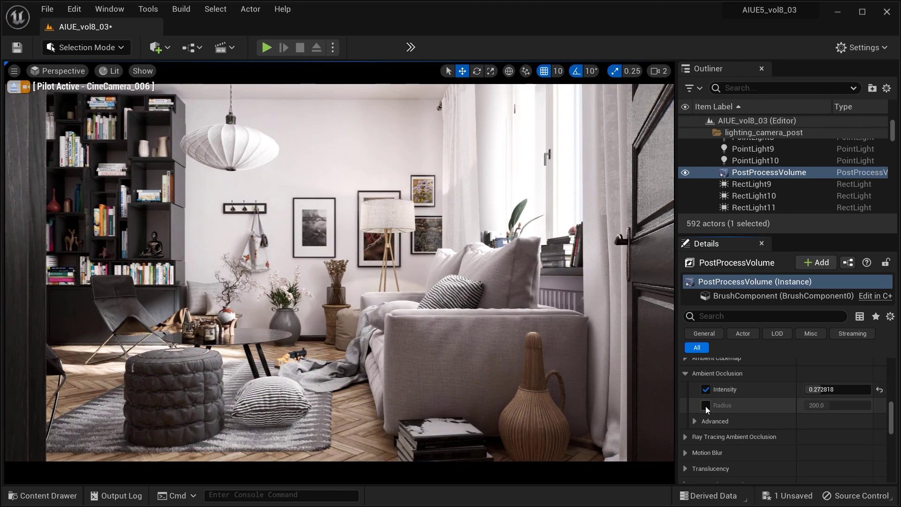
Step: Enable the Ambient Occlusion Radius override at 200.0 and set the Intensity to about 0.54
{"action": "left_click", "coordinate": [705, 405]}
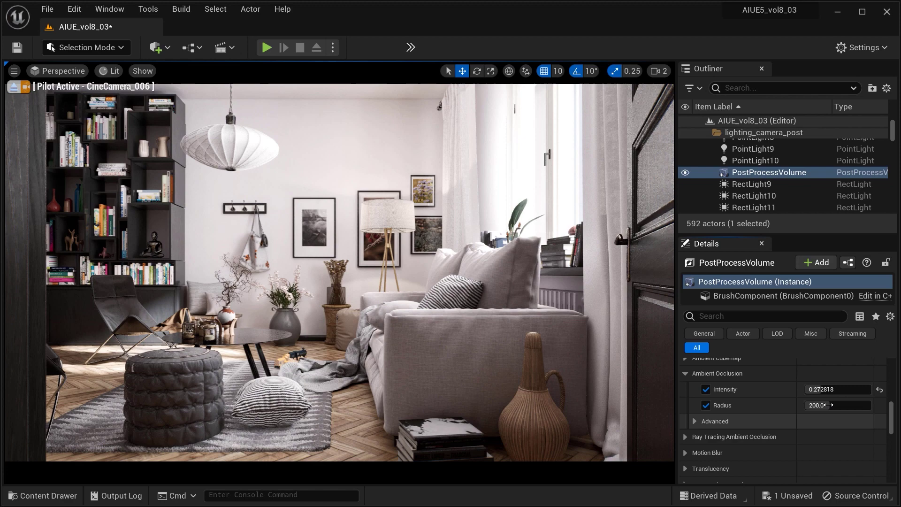
{"action": "mouse_move", "coordinate": [828, 405]}
{"action": "left_mouse_down"}
{"action": "mouse_move", "coordinate": [861, 405]}
{"action": "mouse_move", "coordinate": [828, 405]}
{"action": "mouse_move", "coordinate": [840, 389]}
{"action": "mouse_move", "coordinate": [863, 389]}
{"action": "mouse_move", "coordinate": [821, 405]}
{"action": "mouse_move", "coordinate": [850, 405]}
{"action": "mouse_move", "coordinate": [810, 405]}
{"action": "mouse_move", "coordinate": [860, 404]}
{"action": "mouse_move", "coordinate": [840, 389]}
{"action": "mouse_move", "coordinate": [825, 389]}
{"action": "mouse_move", "coordinate": [825, 405]}
{"action": "mouse_move", "coordinate": [868, 405]}
{"action": "mouse_move", "coordinate": [839, 389]}
{"action": "left_mouse_up"}
{"action": "type", "text": "0.1"}
{"action": "left_click", "coordinate": [880, 404]}
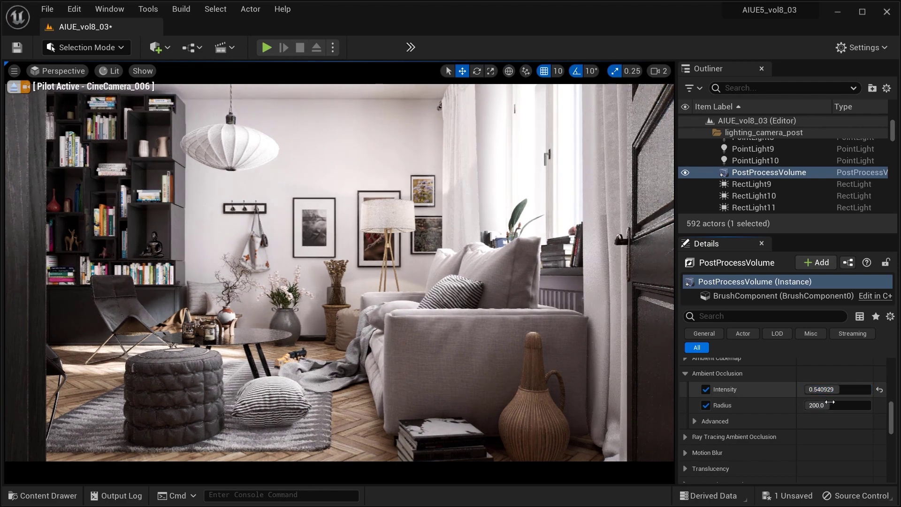
Step: Enable the Power override in the advanced Ambient Occlusion settings and raise Power to 8.0
{"action": "left_click", "coordinate": [694, 421]}
{"action": "scroll", "coordinate": [725, 433], "scroll_direction": "down", "scroll_amount": 3}
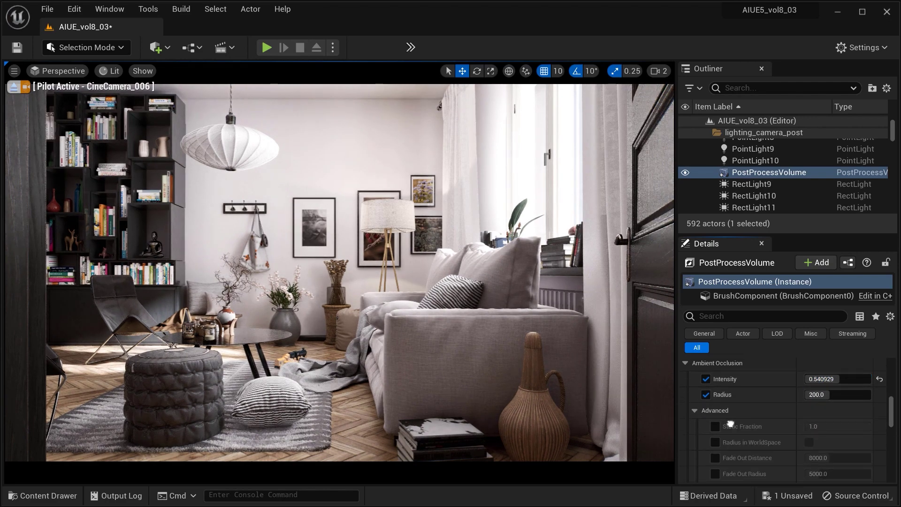
{"action": "scroll", "coordinate": [736, 407], "scroll_direction": "down", "scroll_amount": 2}
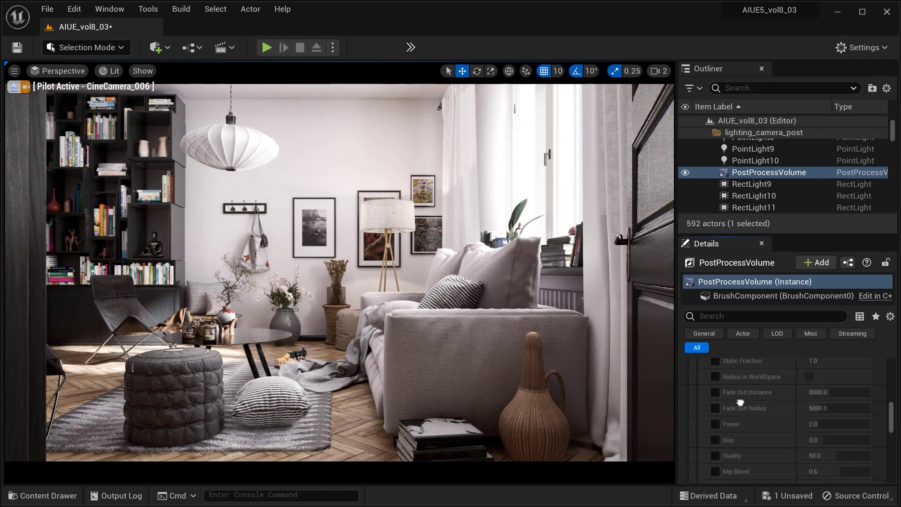
{"action": "left_click", "coordinate": [718, 411]}
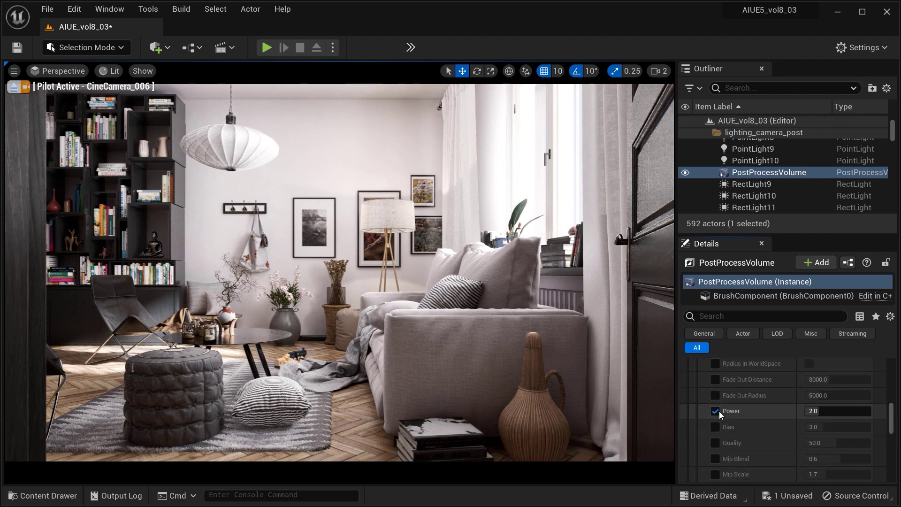
{"action": "left_click_drag", "start_coordinate": [813, 411], "coordinate": [844, 410]}
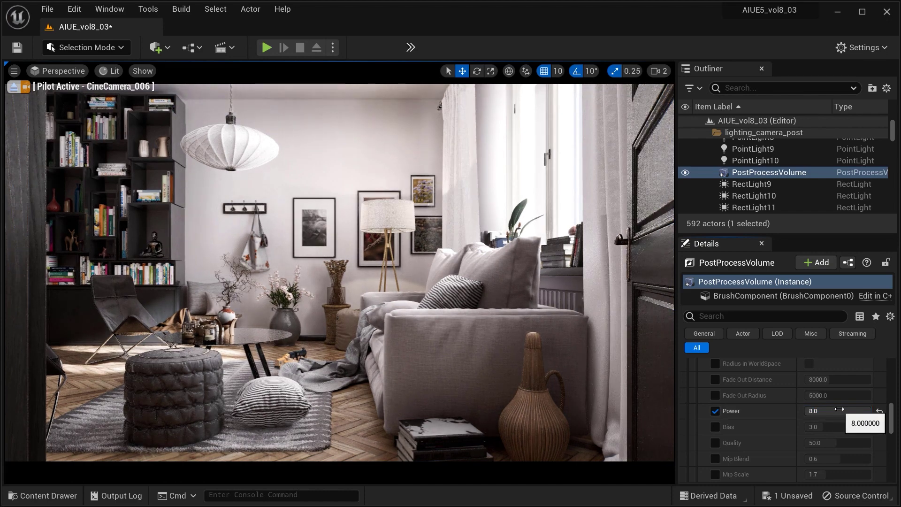
Step: Toggle the Ambient Occlusion Power override off and on to compare the shading, and lower Power to about 2.03
{"action": "left_click", "coordinate": [714, 412]}
{"action": "left_click", "coordinate": [714, 412]}
{"action": "left_click", "coordinate": [714, 411]}
{"action": "left_click", "coordinate": [714, 412]}
{"action": "left_click", "coordinate": [714, 412]}
{"action": "left_click", "coordinate": [714, 412]}
{"action": "left_click", "coordinate": [714, 412]}
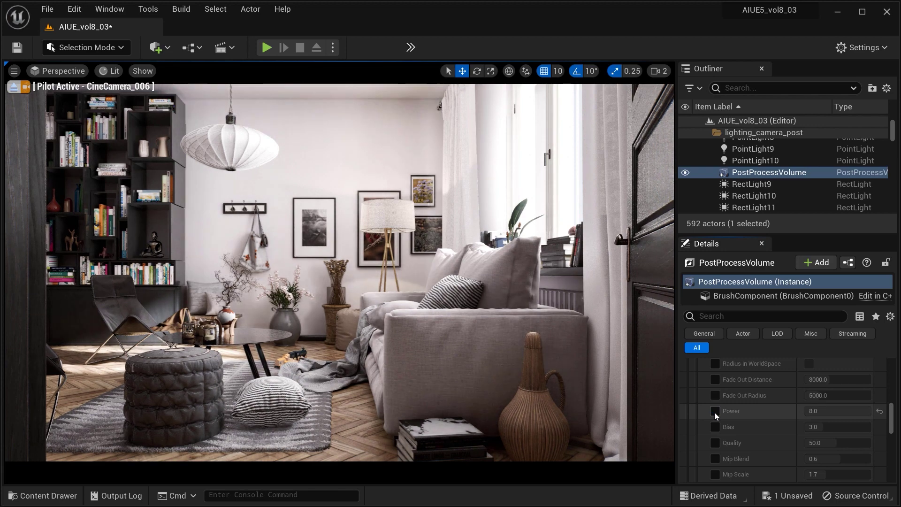
{"action": "left_click", "coordinate": [714, 412]}
{"action": "left_click_drag", "start_coordinate": [861, 412], "coordinate": [855, 415]}
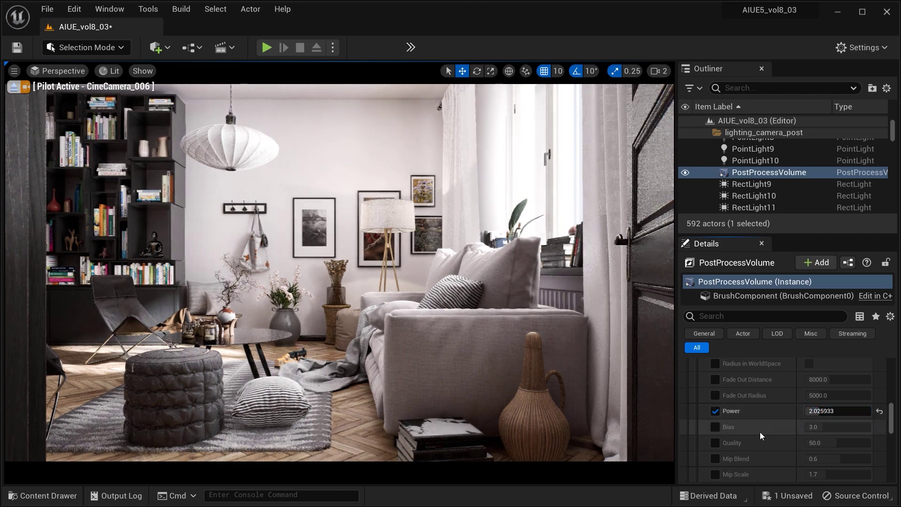
Step: Enable the Ambient Occlusion Quality override, try values such as about 37.6 and 56, and reset Quality to its default 50.0
{"action": "scroll", "coordinate": [726, 408], "scroll_direction": "down", "scroll_amount": 2}
{"action": "left_click", "coordinate": [715, 407]}
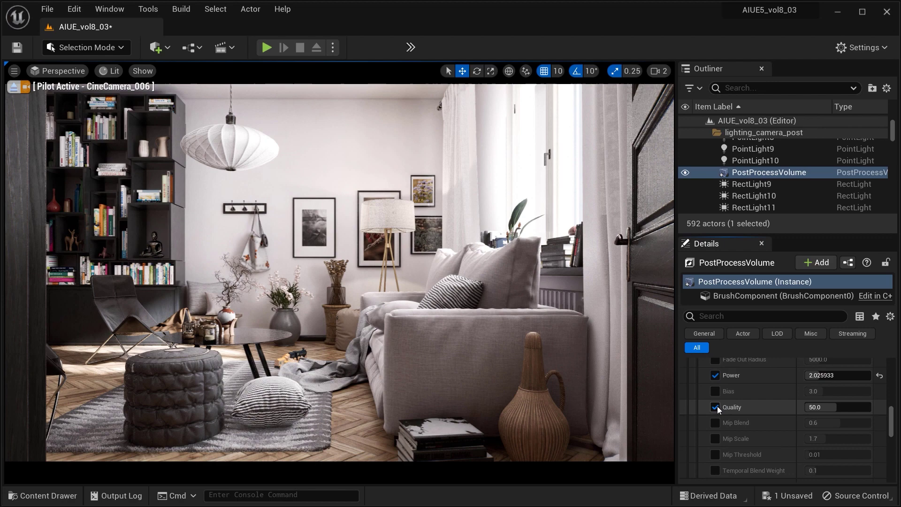
{"action": "left_click", "coordinate": [835, 407]}
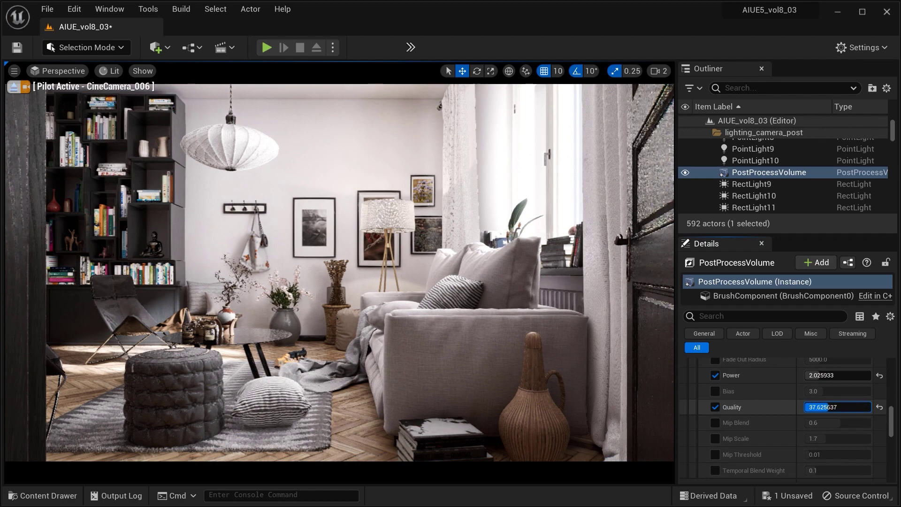
{"action": "type", "text": "002289"}
{"action": "key", "text": "Return"}
{"action": "left_click_drag", "start_coordinate": [808, 407], "coordinate": [832, 407]}
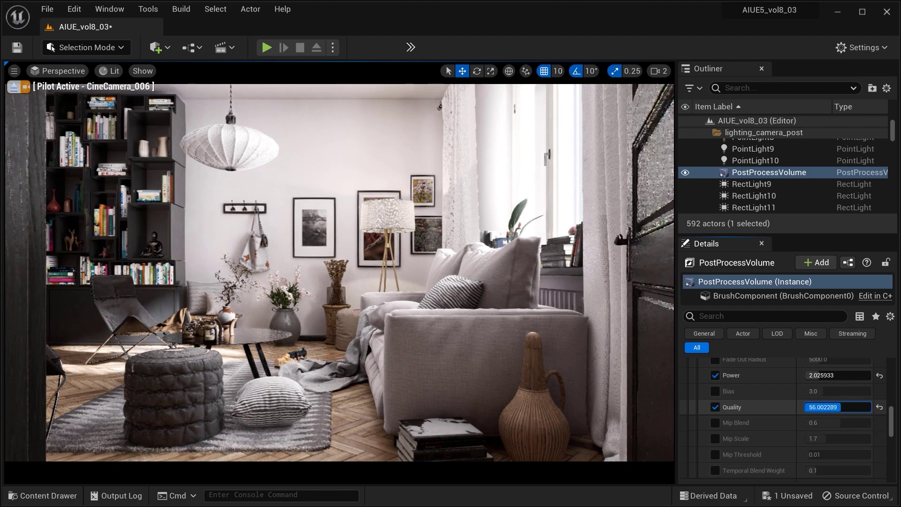
{"action": "left_click_drag", "start_coordinate": [841, 407], "coordinate": [840, 407]}
{"action": "scroll", "coordinate": [878, 376], "scroll_direction": "down", "scroll_amount": 2}
{"action": "left_click", "coordinate": [879, 375]}
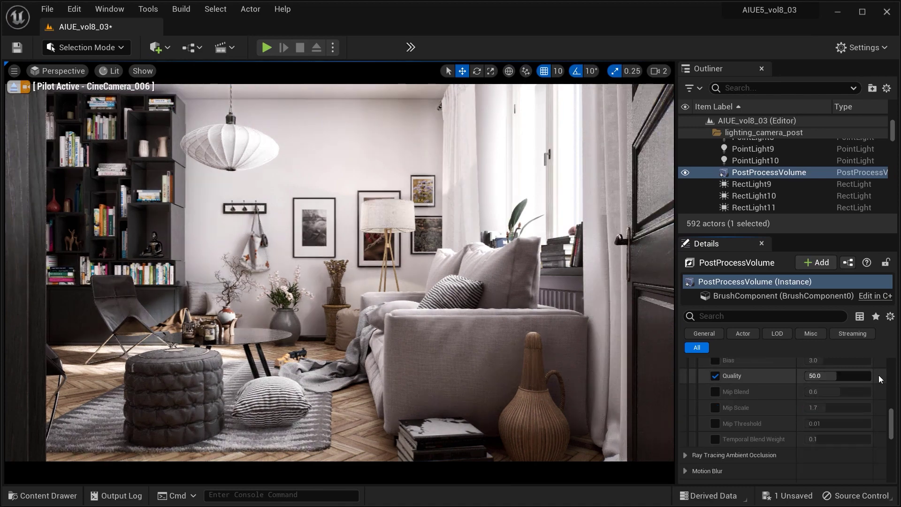
Step: Enable the Ambient Occlusion Bias override, try values such as about 7.88 and 0.0, and reset Bias to its default 3.0
{"action": "scroll", "coordinate": [878, 377], "scroll_direction": "up", "scroll_amount": 2}
{"action": "left_click", "coordinate": [715, 395]}
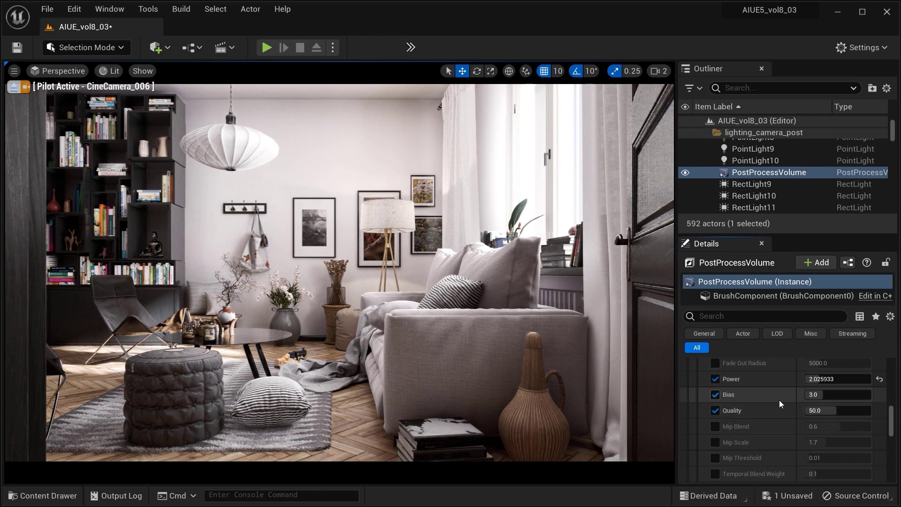
{"action": "left_click_drag", "start_coordinate": [826, 392], "coordinate": [830, 394]}
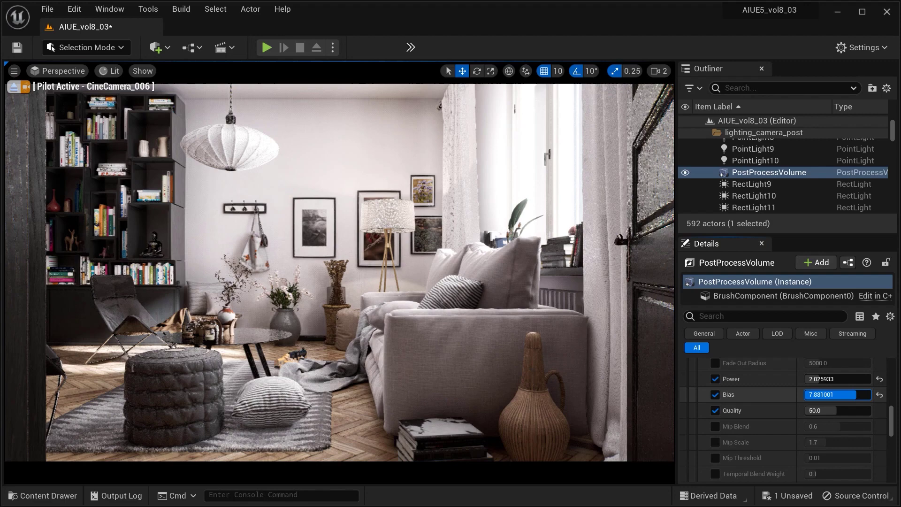
{"action": "left_click", "coordinate": [831, 394]}
{"action": "type", "text": "0"}
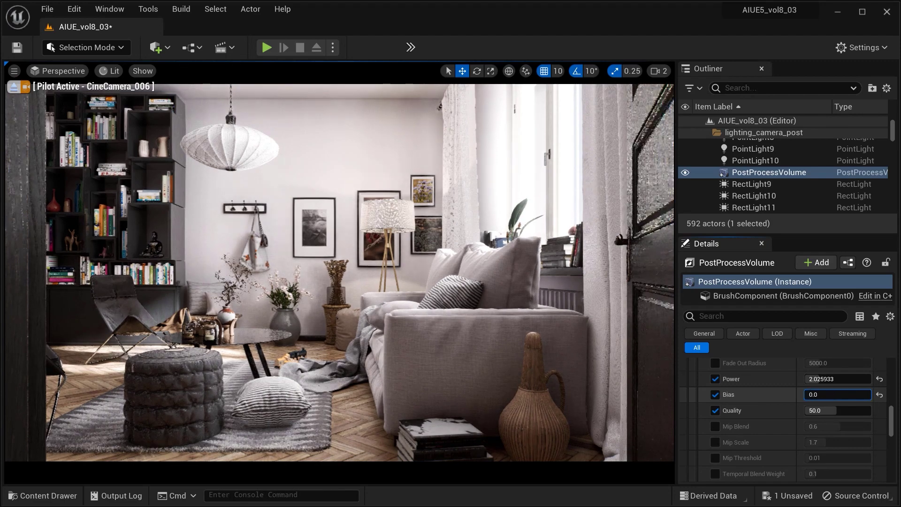
{"action": "key", "text": "Return"}
{"action": "left_click_drag", "start_coordinate": [836, 394], "coordinate": [846, 394]}
{"action": "left_click", "coordinate": [880, 395]}
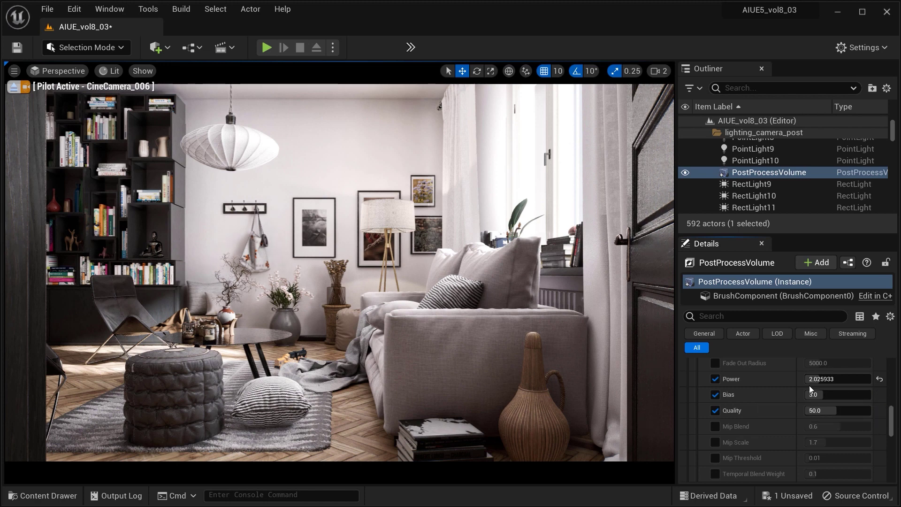
Step: Switch the viewport to the placed camera CineCamera_007
{"action": "scroll", "coordinate": [786, 423], "scroll_direction": "up", "scroll_amount": 2}
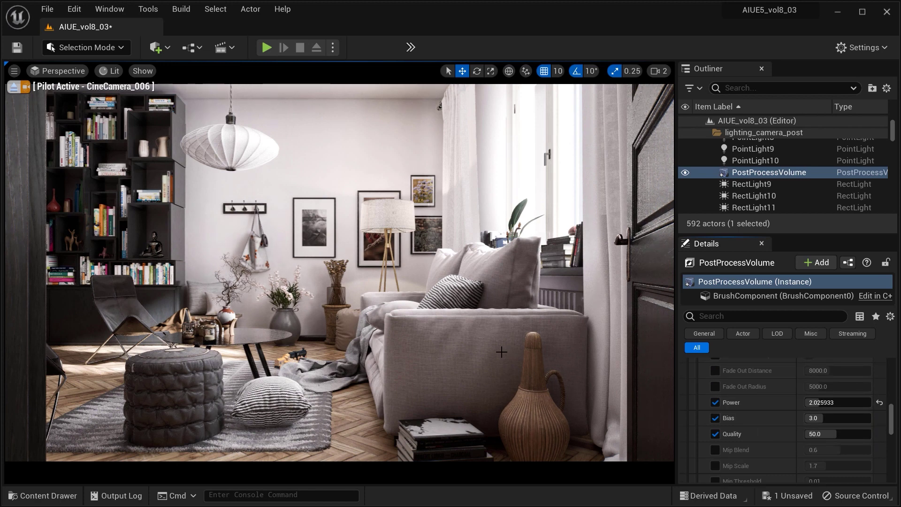
{"action": "scroll", "coordinate": [732, 418], "scroll_direction": "up", "scroll_amount": 3}
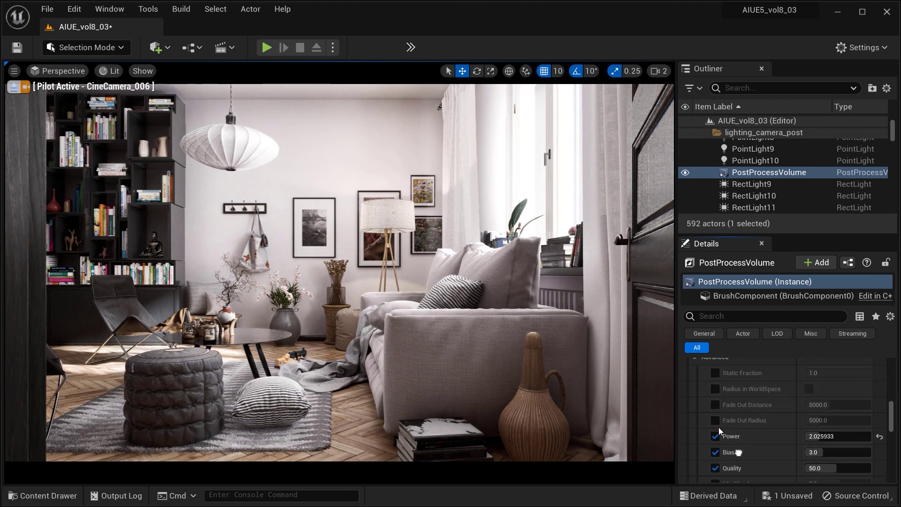
{"action": "left_click", "coordinate": [69, 69]}
{"action": "mouse_move", "coordinate": [145, 195]}
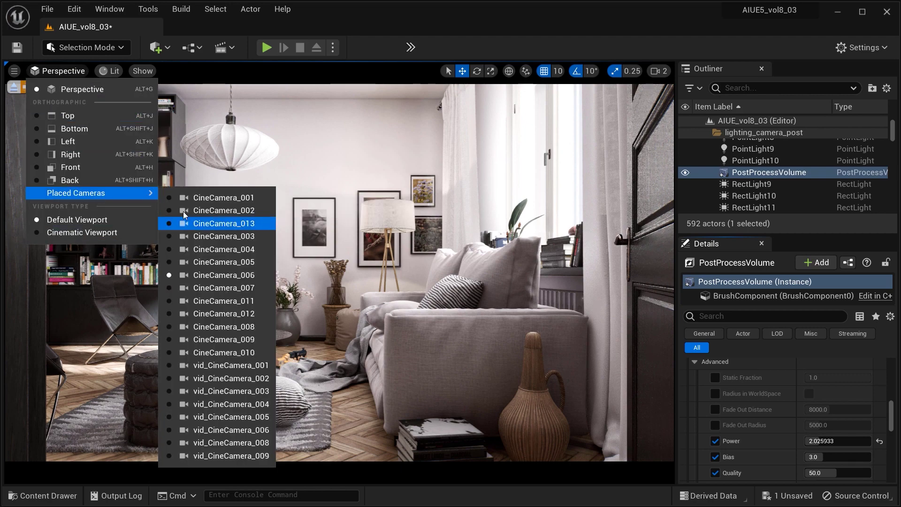
{"action": "left_click", "coordinate": [207, 283]}
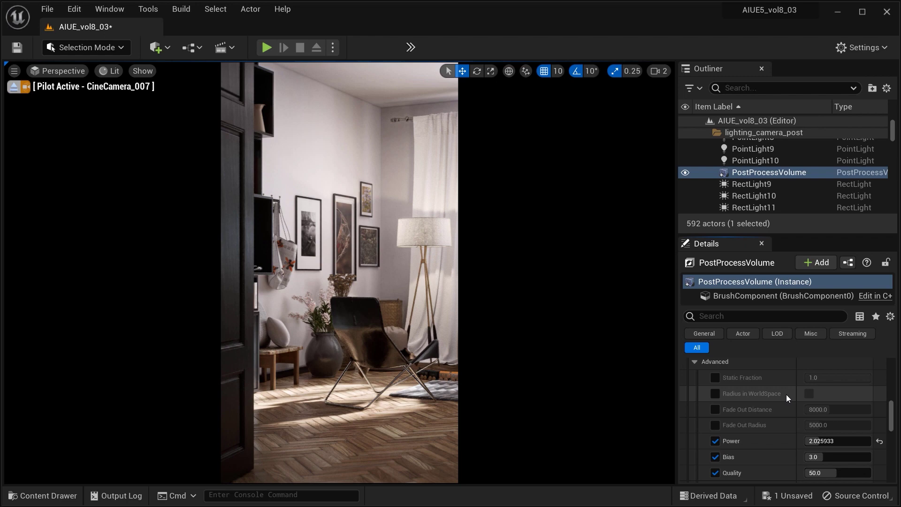
Step: Set the Ambient Occlusion Intensity to about 0.43 and the Radius to about 107
{"action": "scroll", "coordinate": [786, 385], "scroll_direction": "up", "scroll_amount": 6}
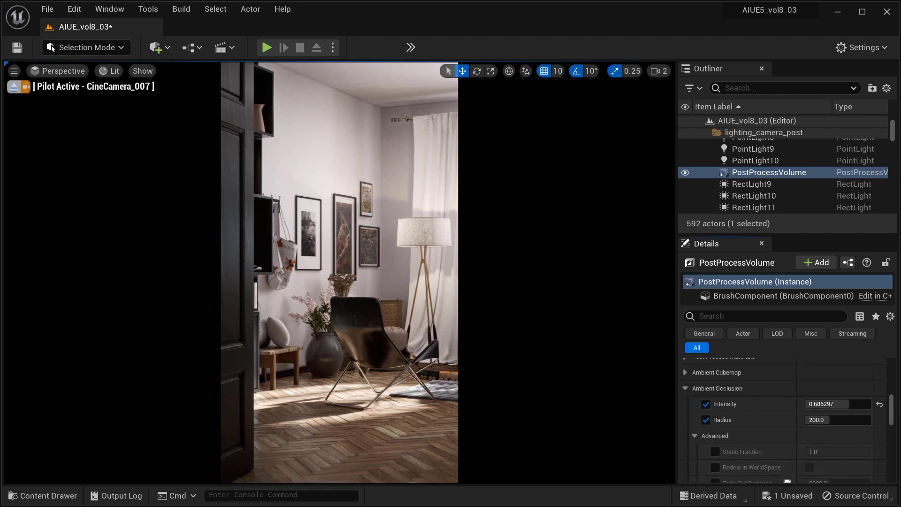
{"action": "scroll", "coordinate": [866, 403], "scroll_direction": "down", "scroll_amount": 5}
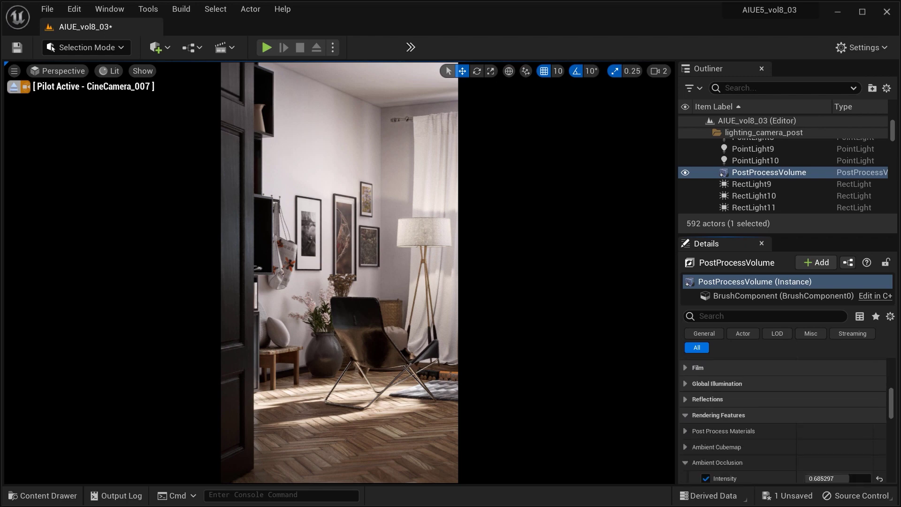
{"action": "mouse_move", "coordinate": [866, 402]}
{"action": "left_mouse_down"}
{"action": "mouse_move", "coordinate": [804, 403]}
{"action": "mouse_move", "coordinate": [840, 402]}
{"action": "mouse_move", "coordinate": [822, 419]}
{"action": "mouse_move", "coordinate": [835, 418]}
{"action": "mouse_move", "coordinate": [820, 406]}
{"action": "left_mouse_up"}
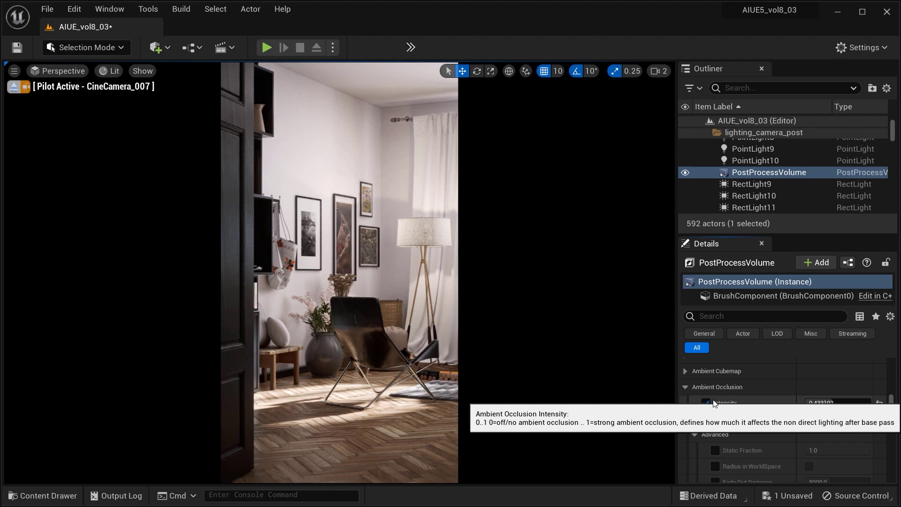
Step: Toggle the Ambient Occlusion Intensity override off and on to compare the shading from CineCamera_007
{"action": "left_click", "coordinate": [708, 401]}
{"action": "left_click", "coordinate": [707, 401]}
{"action": "left_click", "coordinate": [707, 402]}
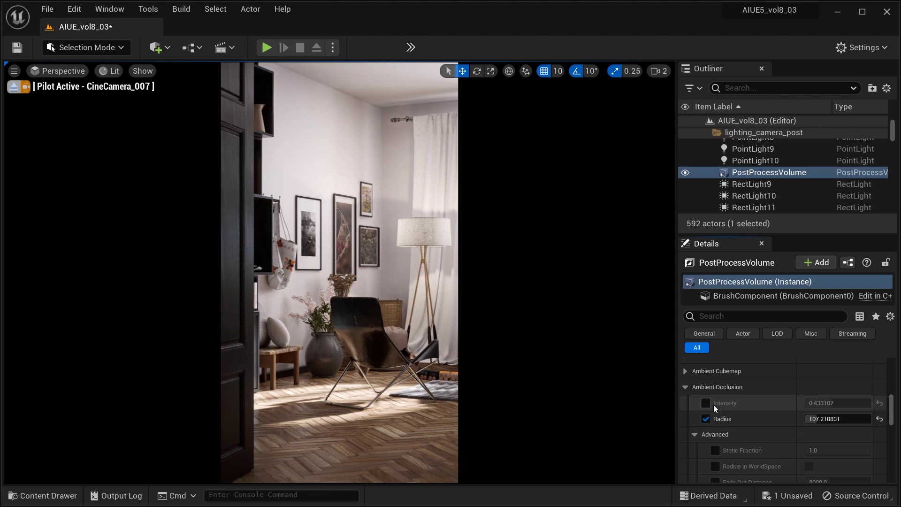
{"action": "left_click", "coordinate": [708, 400]}
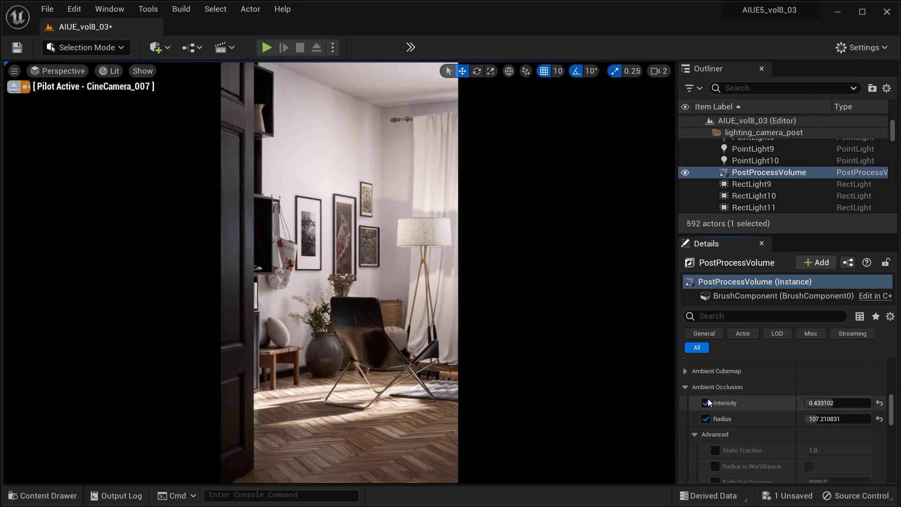
Step: Raise the Ambient Occlusion Intensity to about 0.53 and toggle the Intensity and Radius overrides off and on to compare the shading
{"action": "left_click_drag", "start_coordinate": [823, 401], "coordinate": [845, 401]}
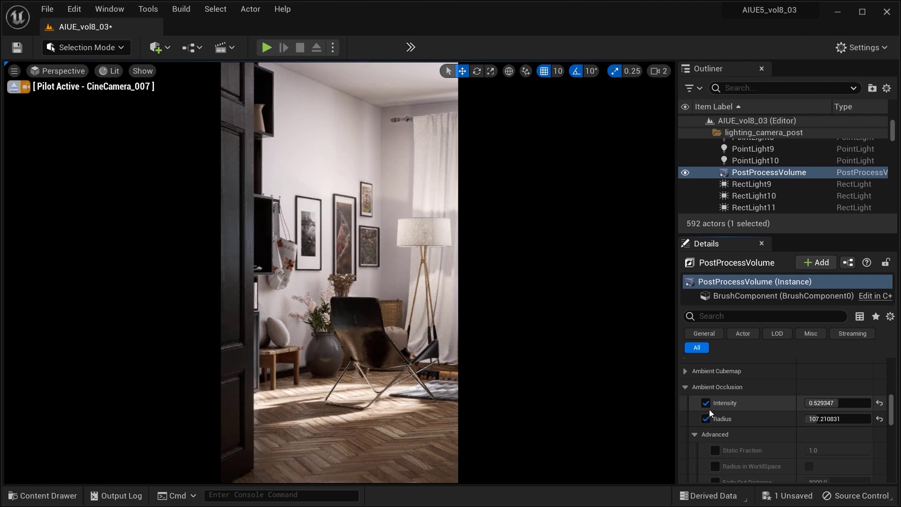
{"action": "left_click", "coordinate": [706, 418]}
{"action": "left_click", "coordinate": [706, 403]}
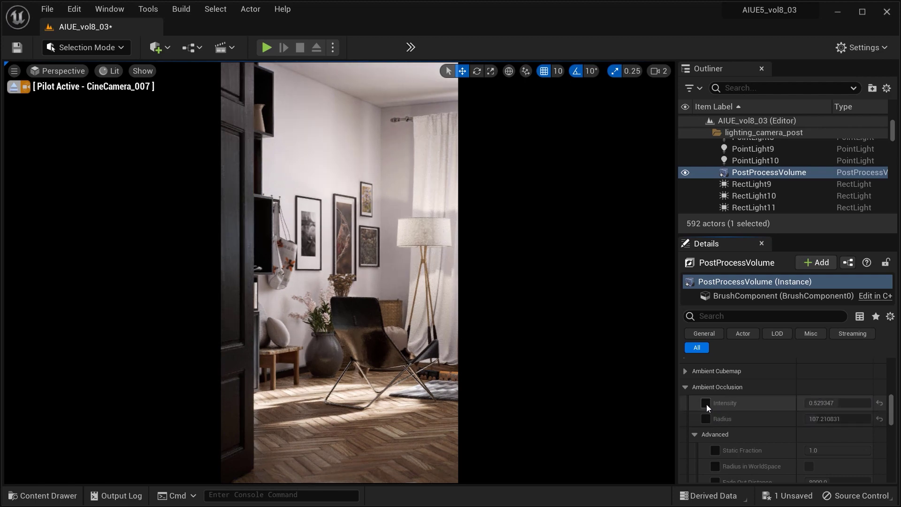
{"action": "left_click", "coordinate": [706, 403]}
{"action": "left_click", "coordinate": [705, 418]}
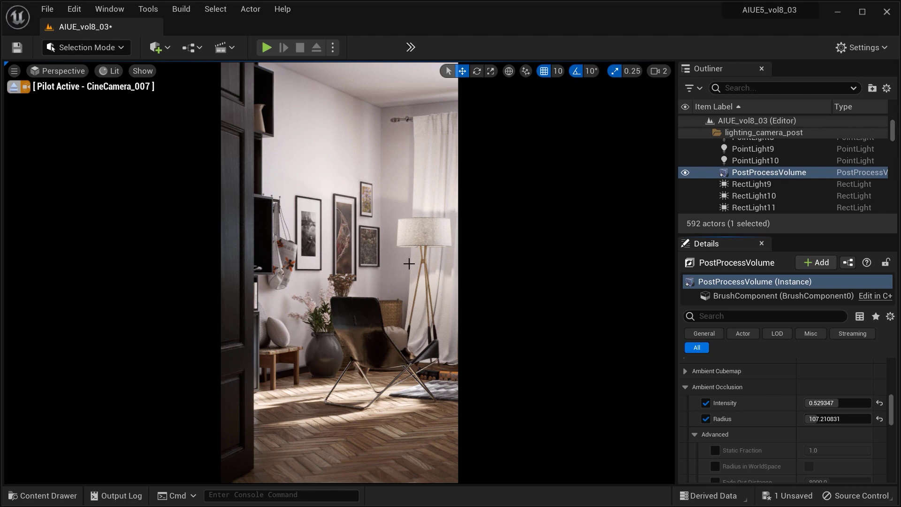
Step: Move the piloted CineCamera_007 view around the chair and floor lamp corner to examine the ambient occlusion shading
{"action": "middle_click_drag", "start_coordinate": [408, 264], "coordinate": [406, 292]}
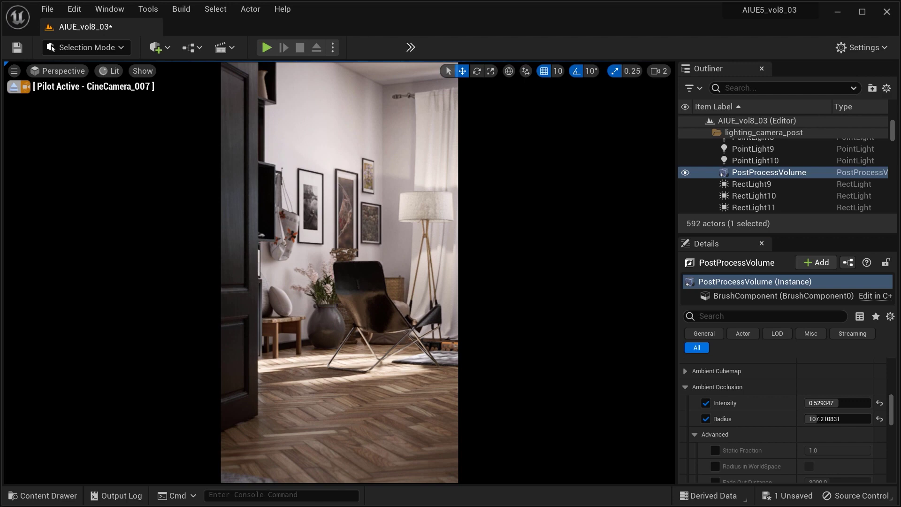
{"action": "right_click_drag", "start_coordinate": [405, 292], "coordinate": [402, 300]}
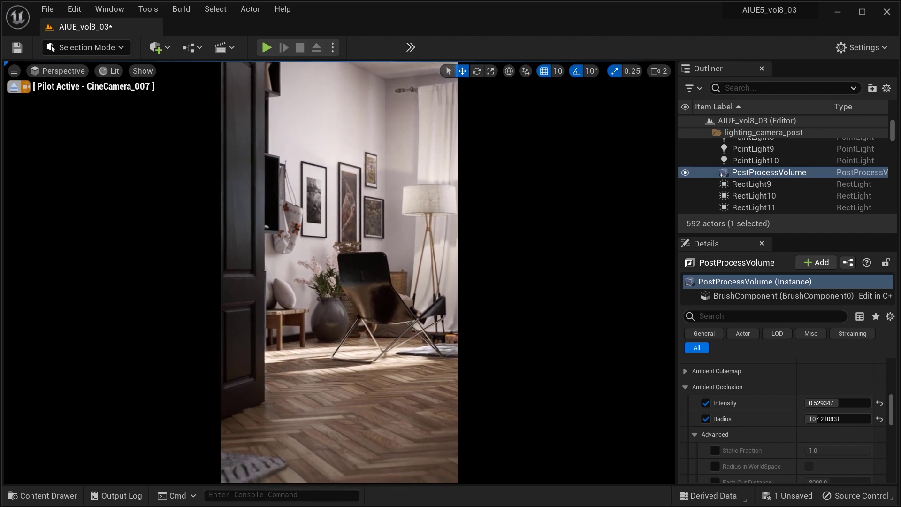
{"action": "mouse_move", "coordinate": [402, 300]}
{"action": "middle_mouse_down"}
{"action": "mouse_move", "coordinate": [398, 313]}
{"action": "mouse_move", "coordinate": [406, 286]}
{"action": "middle_mouse_up"}
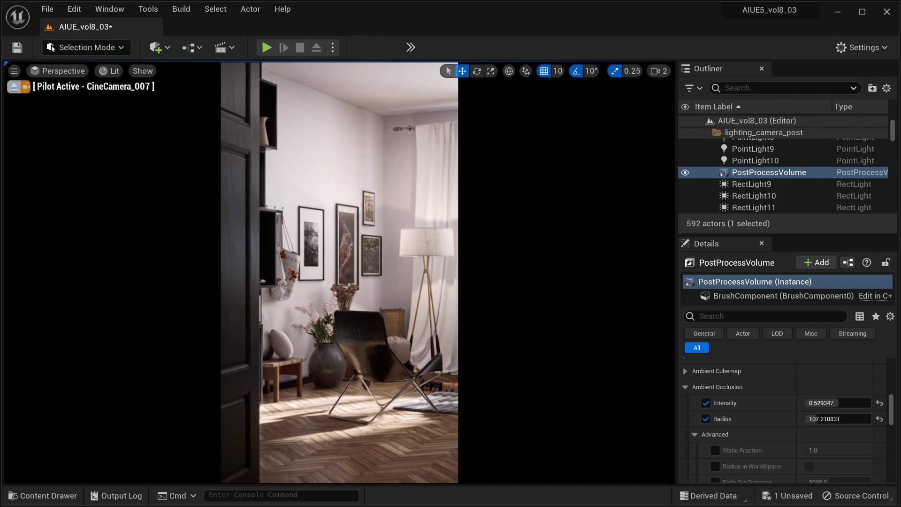
{"action": "right_click_drag", "start_coordinate": [397, 263], "coordinate": [397, 253]}
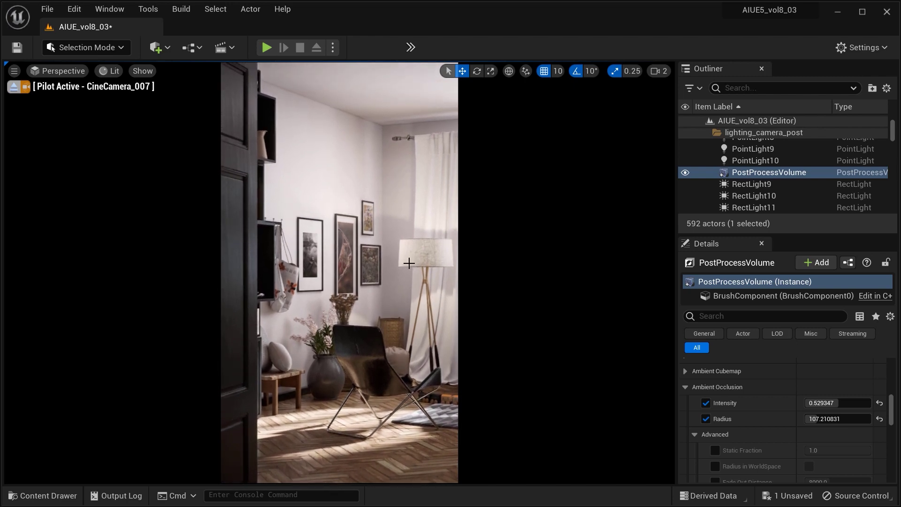
{"action": "middle_click_drag", "start_coordinate": [409, 264], "coordinate": [411, 298]}
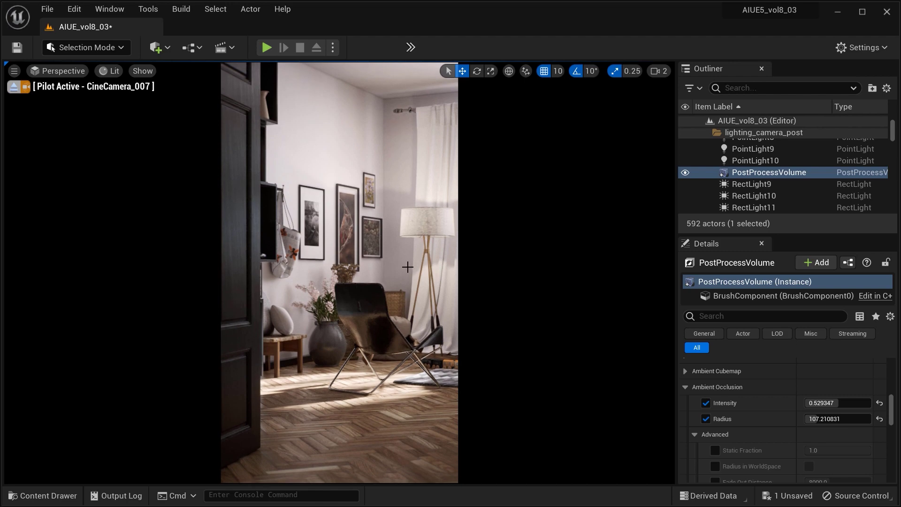